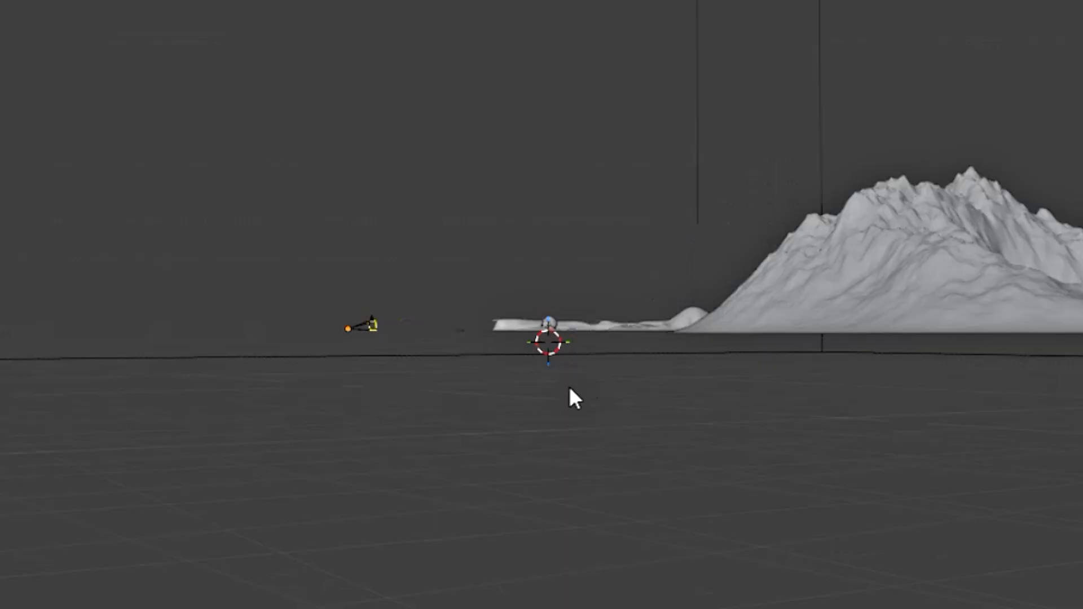
Examine the arrangement of the terrain, mountains, skull and camera in the scene from several angles.
middle_drag(573, 394, 684, 457)
scroll(677, 455, up, 3)
scroll(587, 436, up, 3)
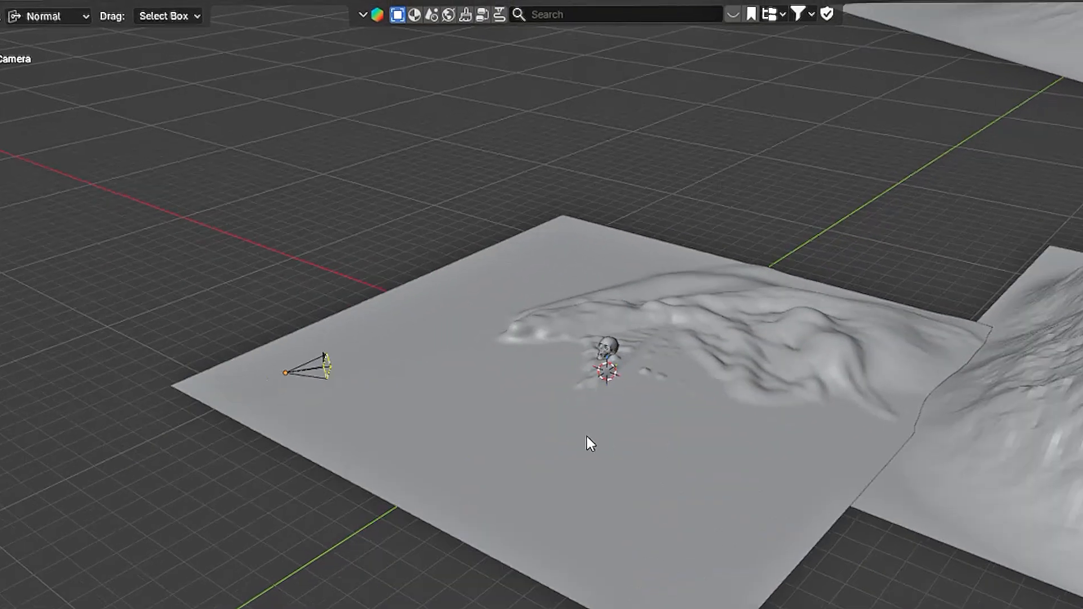
scroll(588, 434, down, 2)
middle_drag(588, 431, 649, 367)
scroll(700, 351, down, 3)
scroll(643, 370, up, 3)
scroll(641, 362, up, 2)
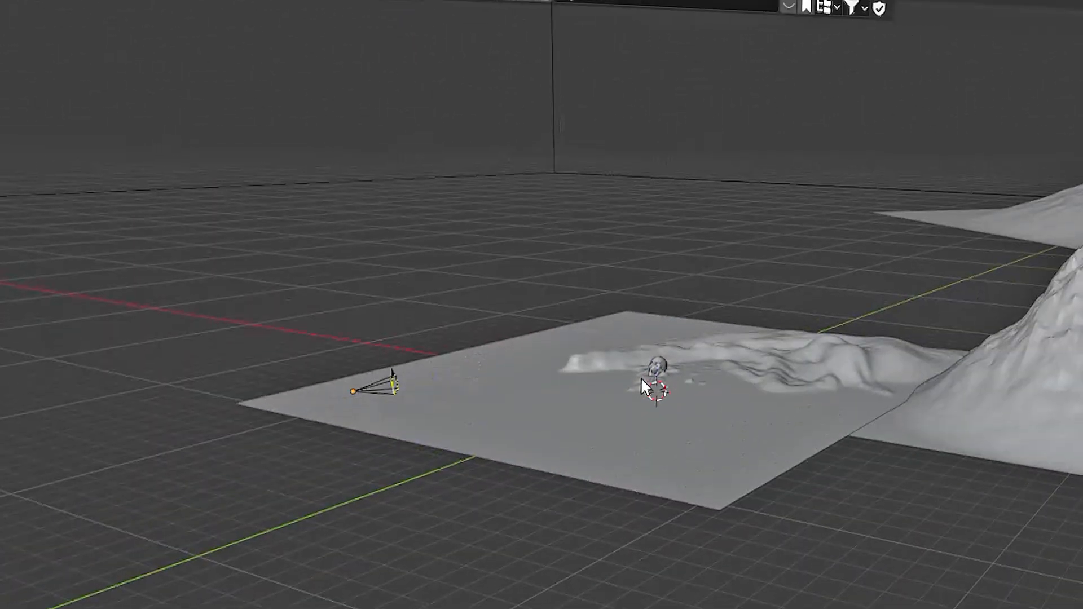
View the skull landscape through the scene camera and render the current frame.
key(KP_0)
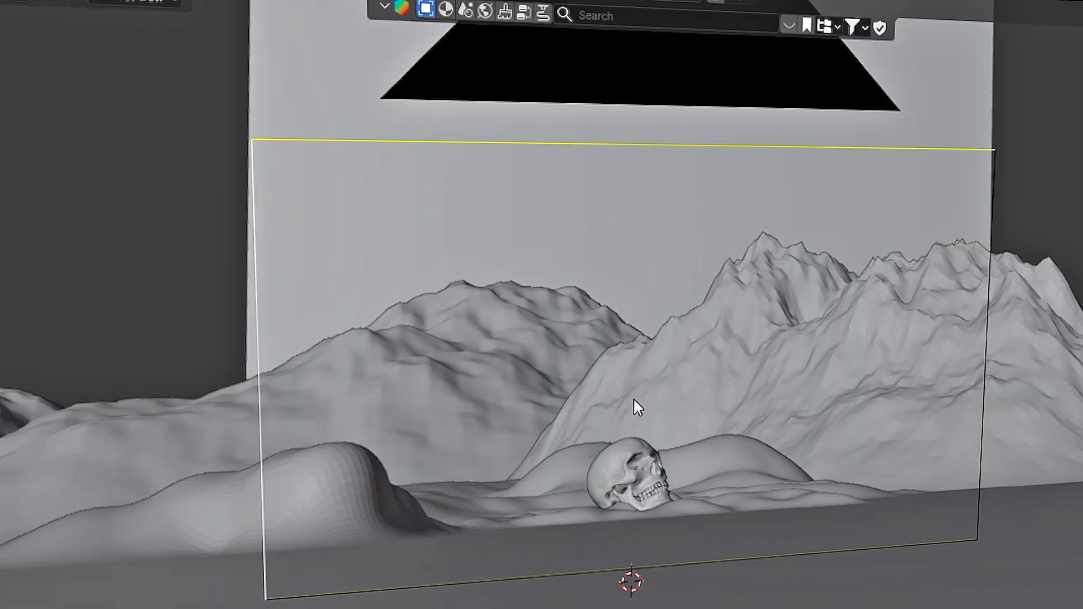
middle_drag(627, 381, 577, 354)
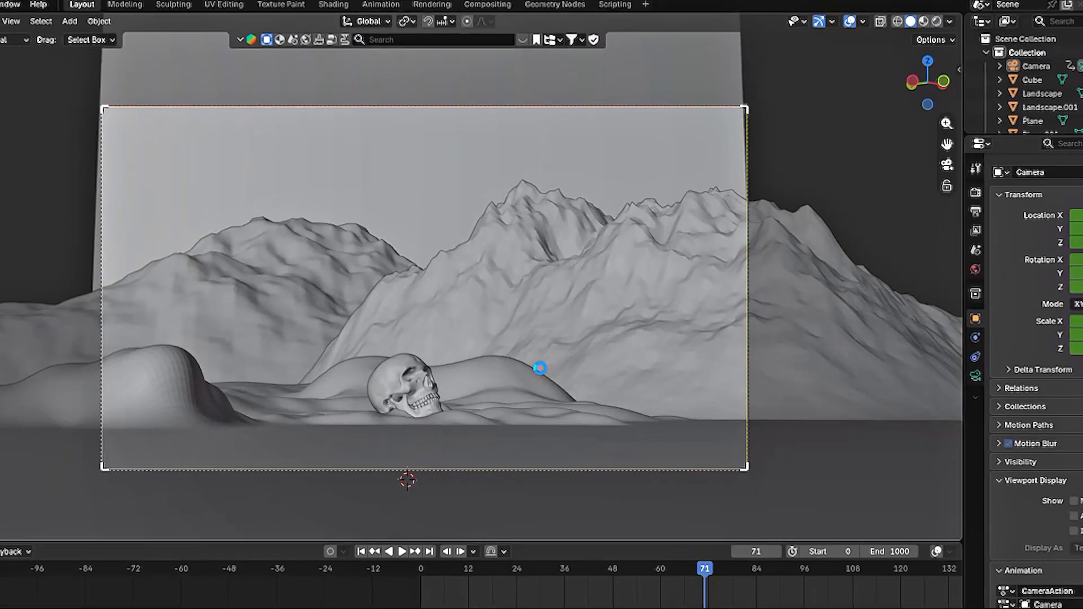
key(F12)
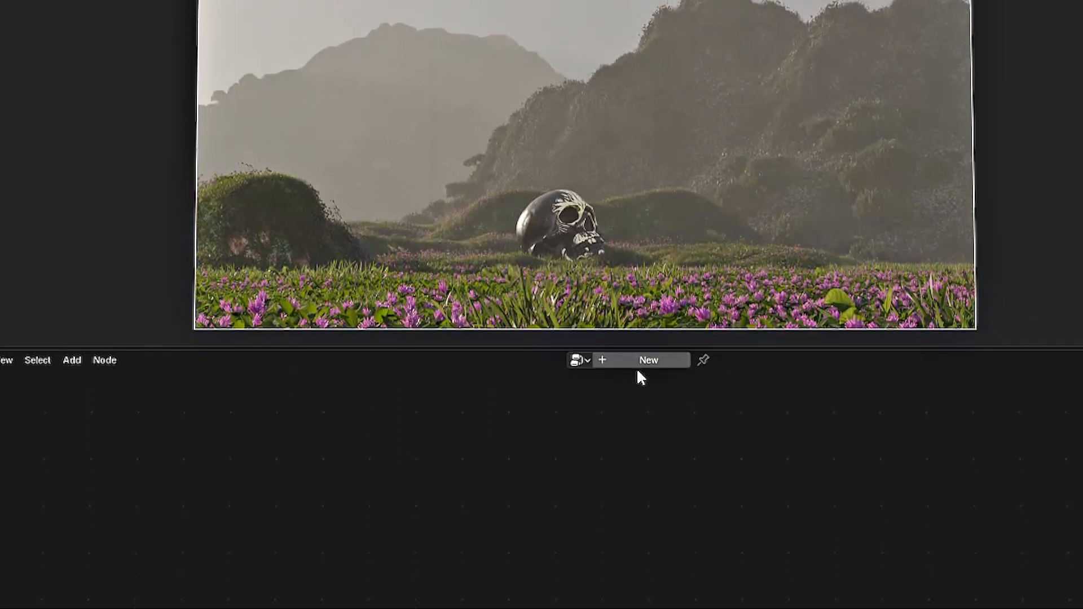
Create a new compositing node tree for the rendered image.
click(636, 346)
middle_drag(628, 427, 540, 345)
scroll(520, 459, up, 2)
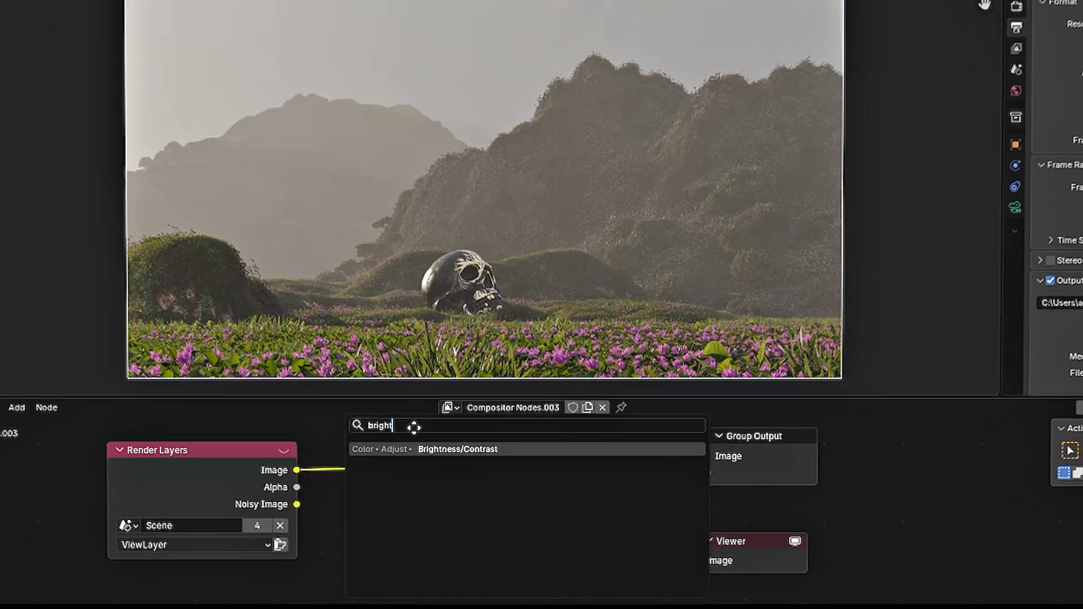
Insert a Brightness/Contrast node directly after Render Layers and lower its brightness.
key(Return)
click(329, 441)
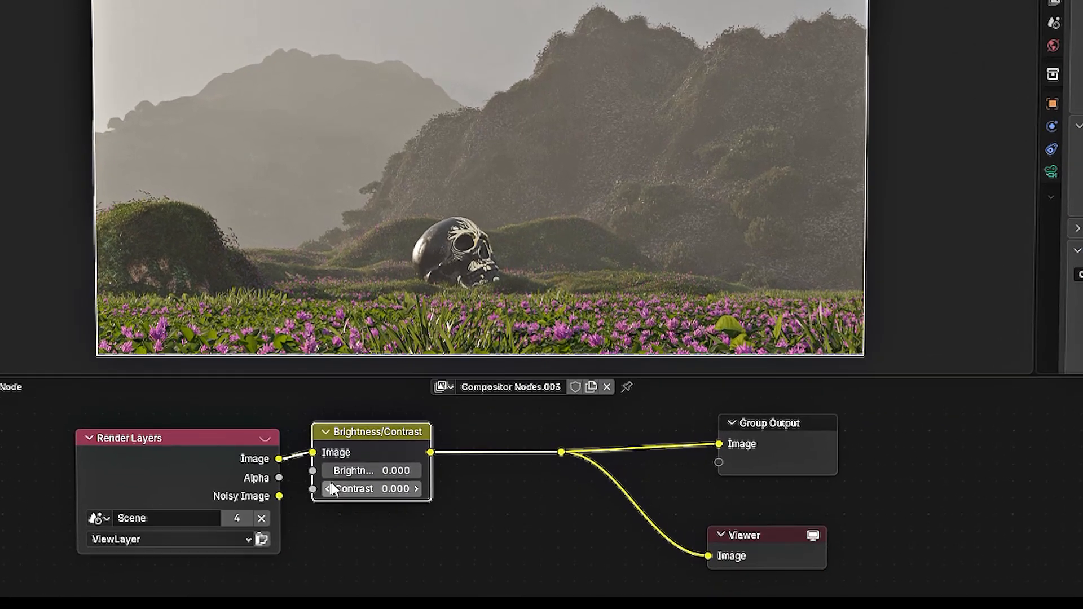
drag(358, 472, 301, 472)
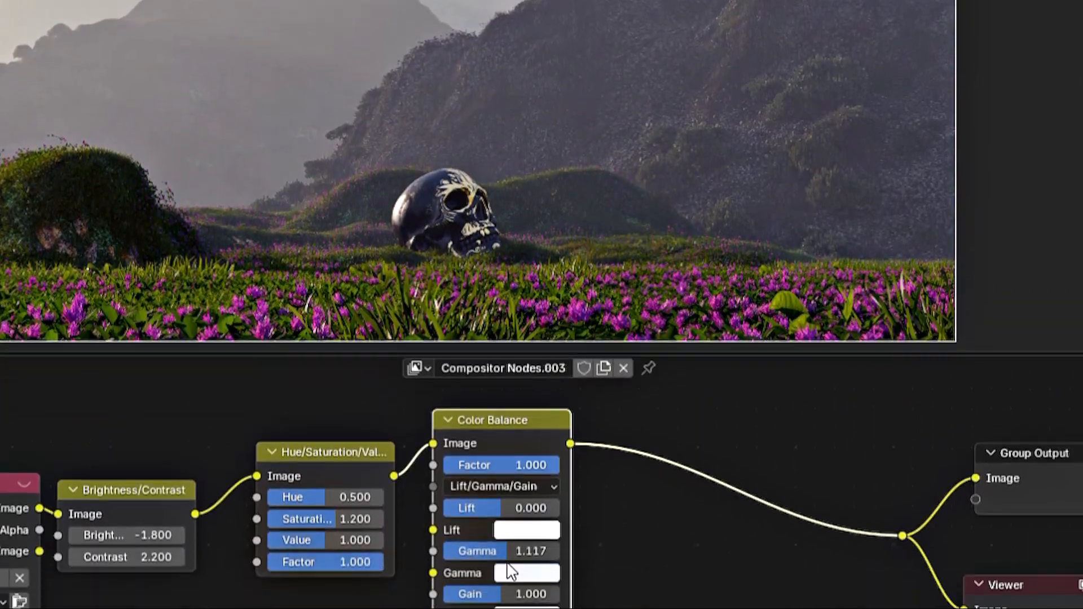
Fine-tune the Color Balance node's gamma strength and its midtone color.
drag(508, 552, 516, 551)
drag(516, 513, 512, 512)
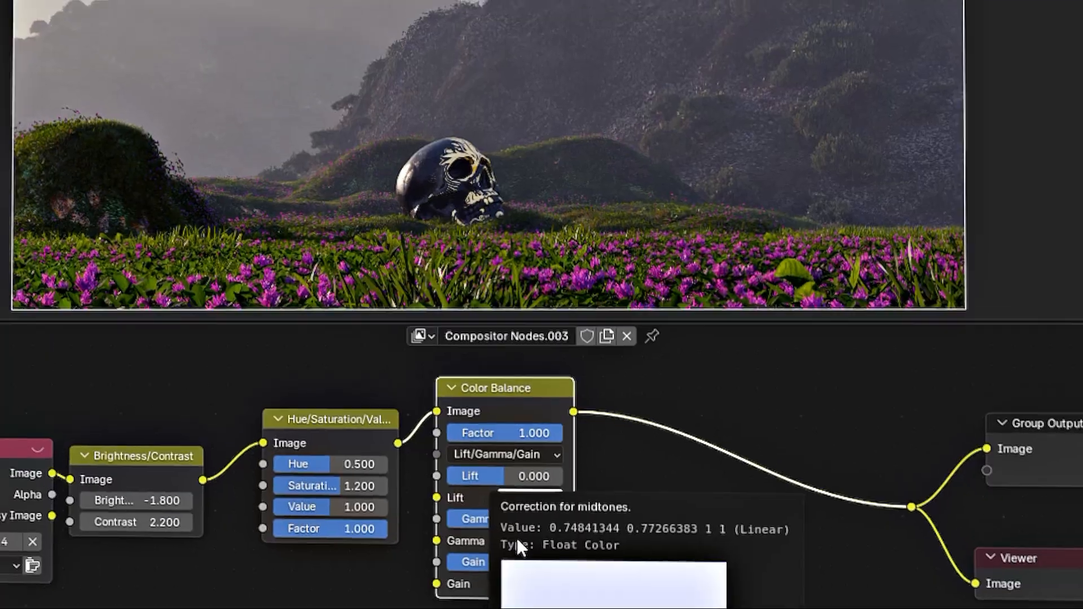
click(517, 540)
drag(605, 287, 599, 306)
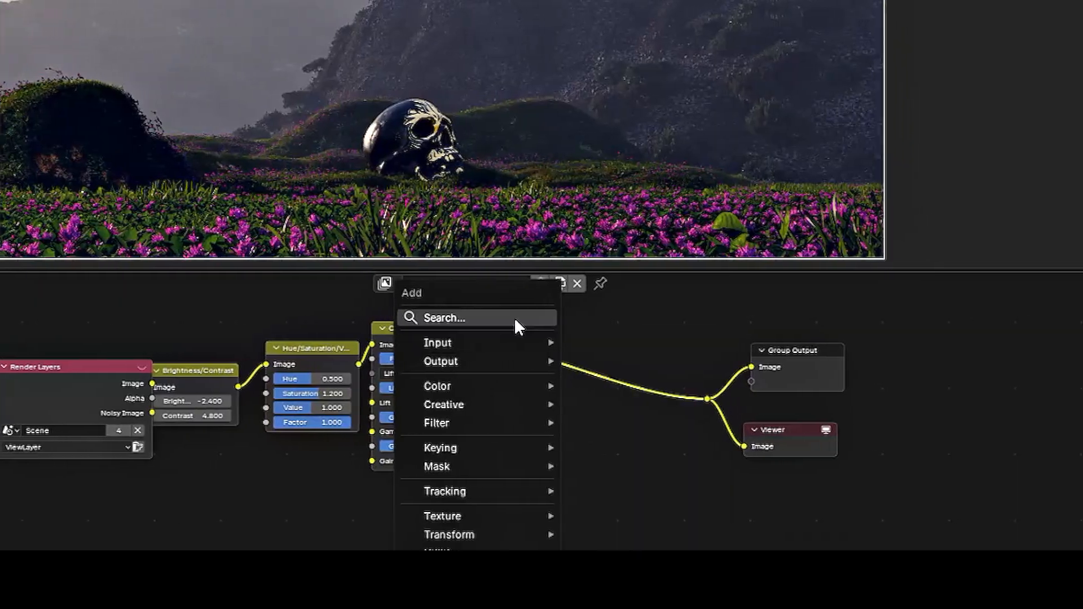
click(516, 322)
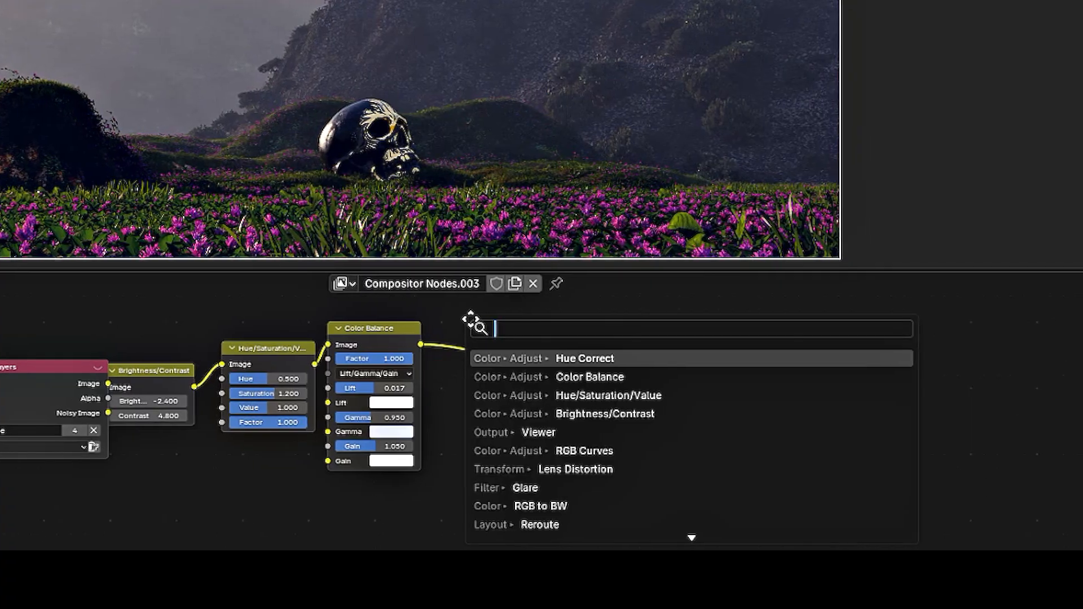
key(Return)
click(442, 317)
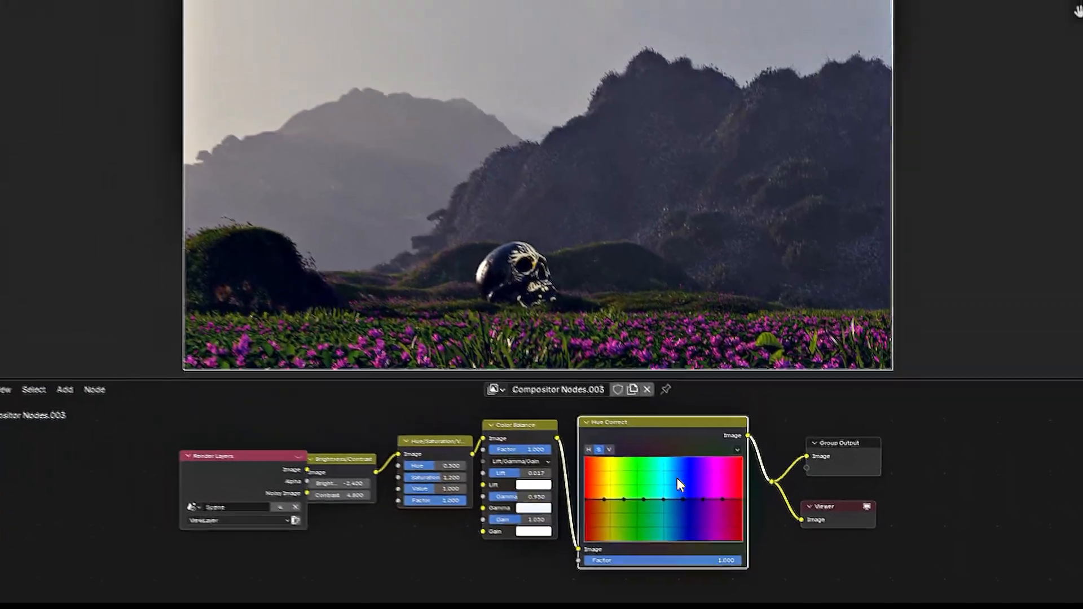
click(739, 498)
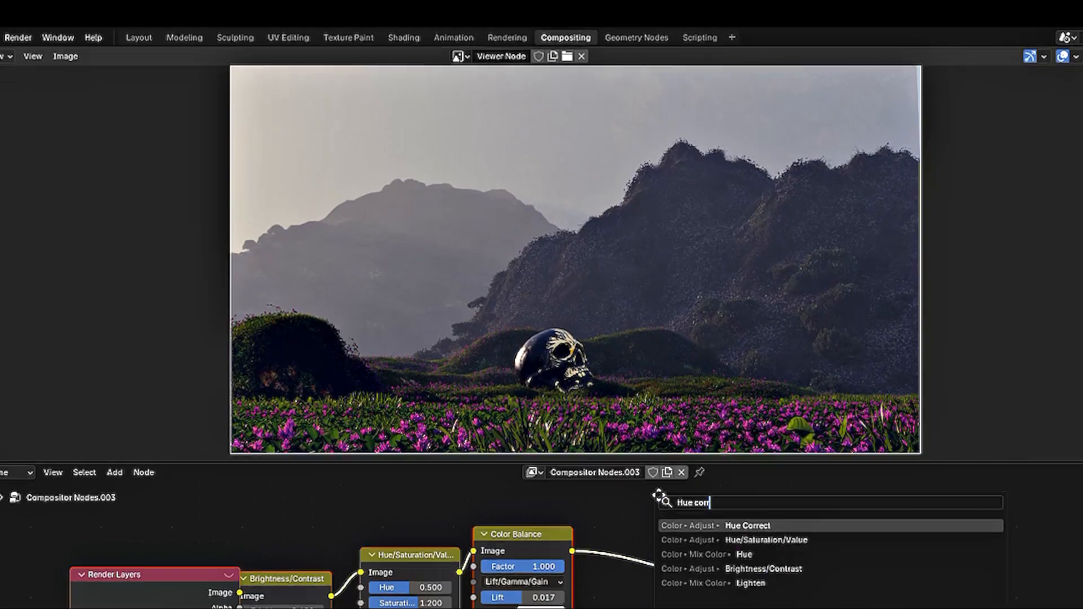
Insert a Hue Correct node after Color Balance and lower a point on its curve.
key(Return)
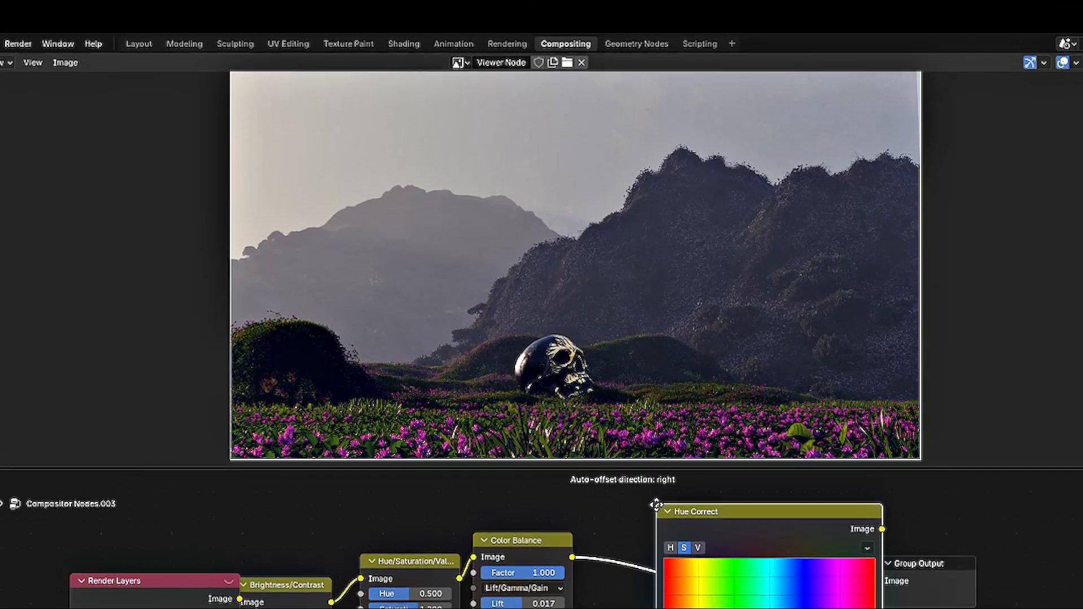
click(600, 500)
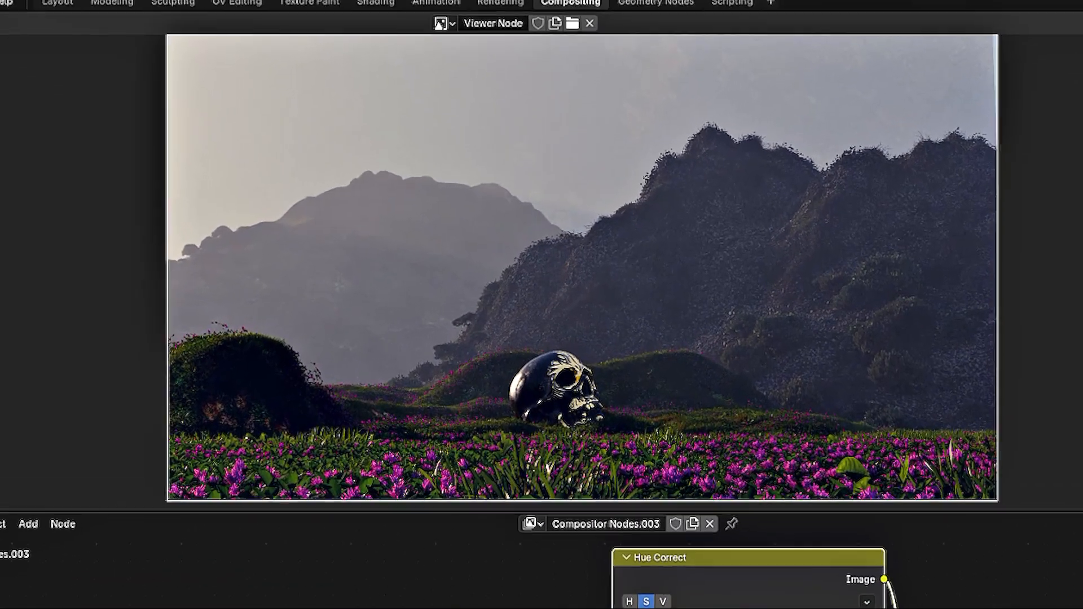
drag(799, 542, 801, 564)
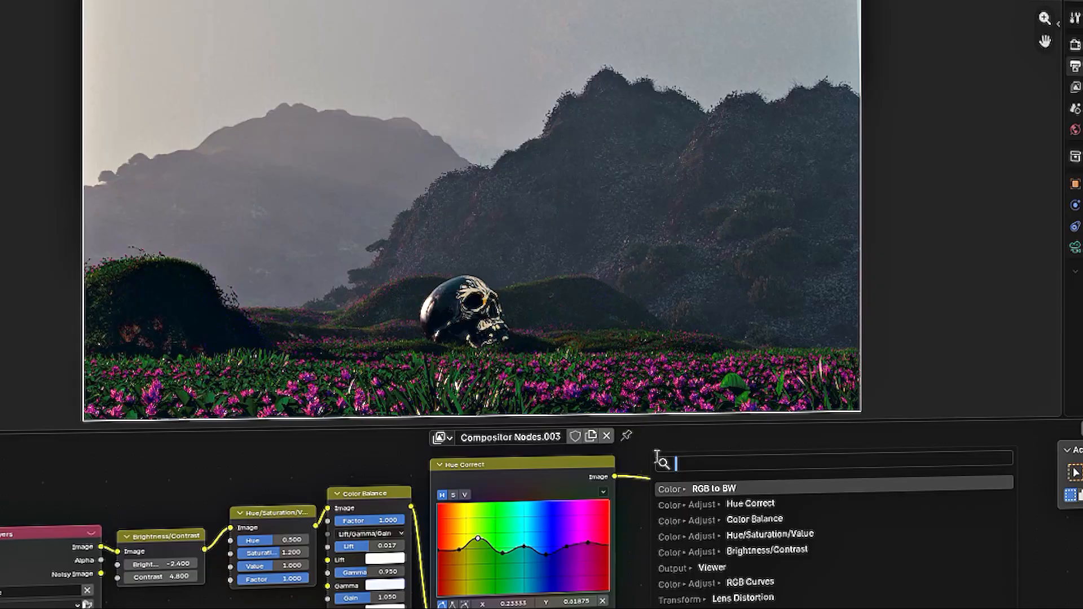
Insert an RGB Curves node after Hue Correct and bend its combined curve with one highlight point and one shadow point.
text(Rgb)
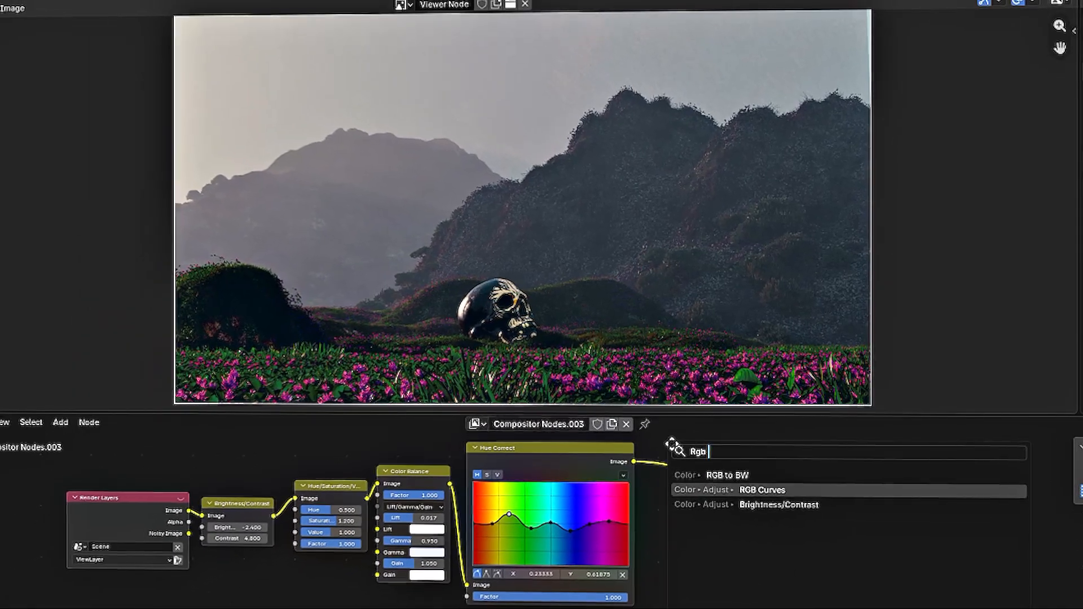
key(Return)
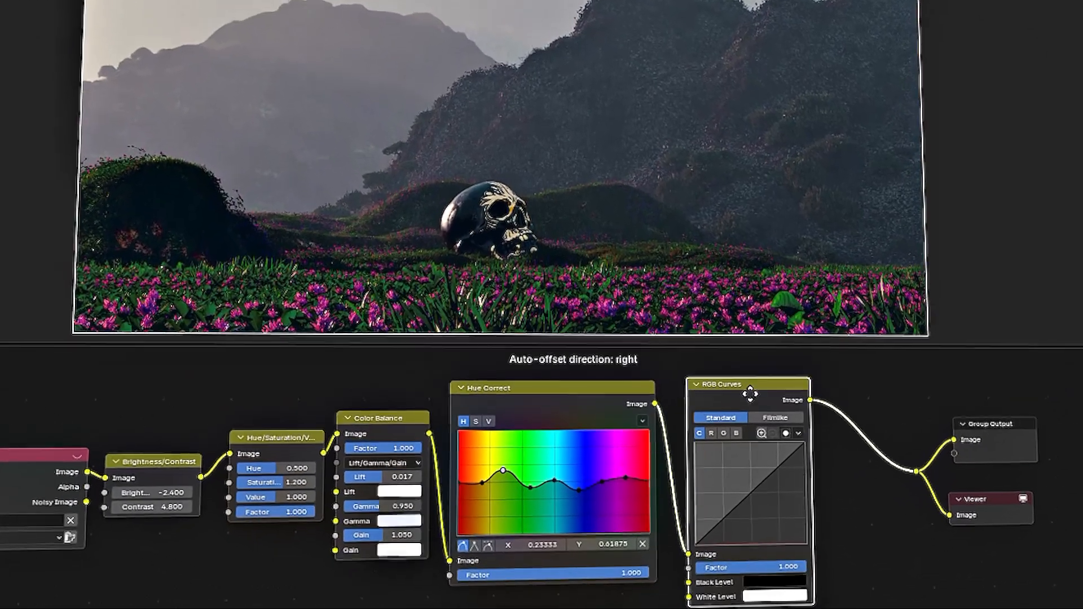
drag(764, 476, 769, 452)
drag(742, 483, 737, 499)
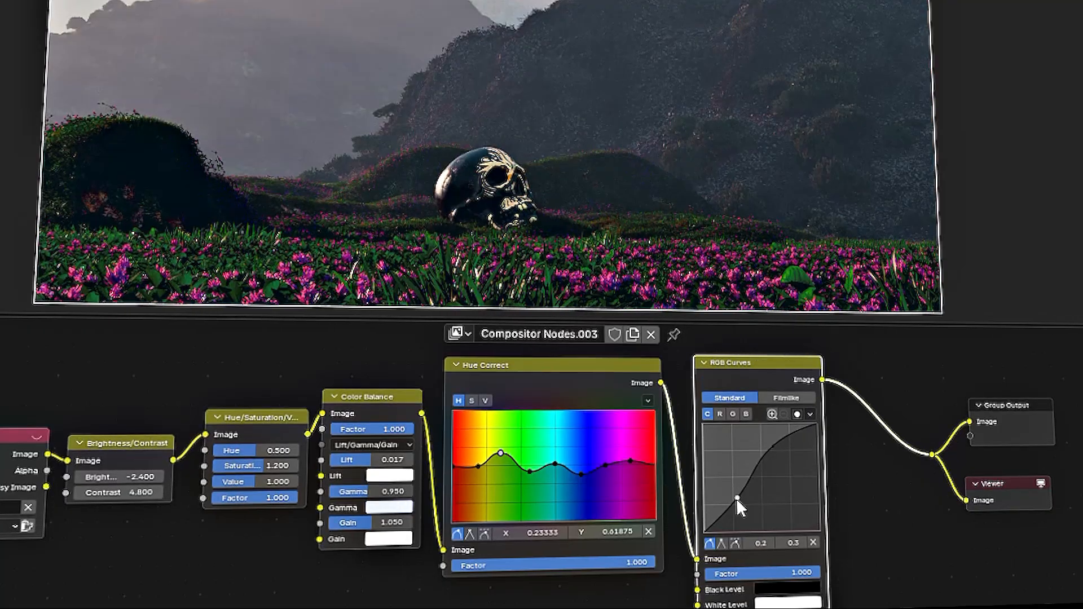
Reshape the red channel's curve in the RGB Curves node by moving its midtone and highlight points.
drag(755, 371, 753, 359)
click(720, 405)
drag(786, 448, 785, 434)
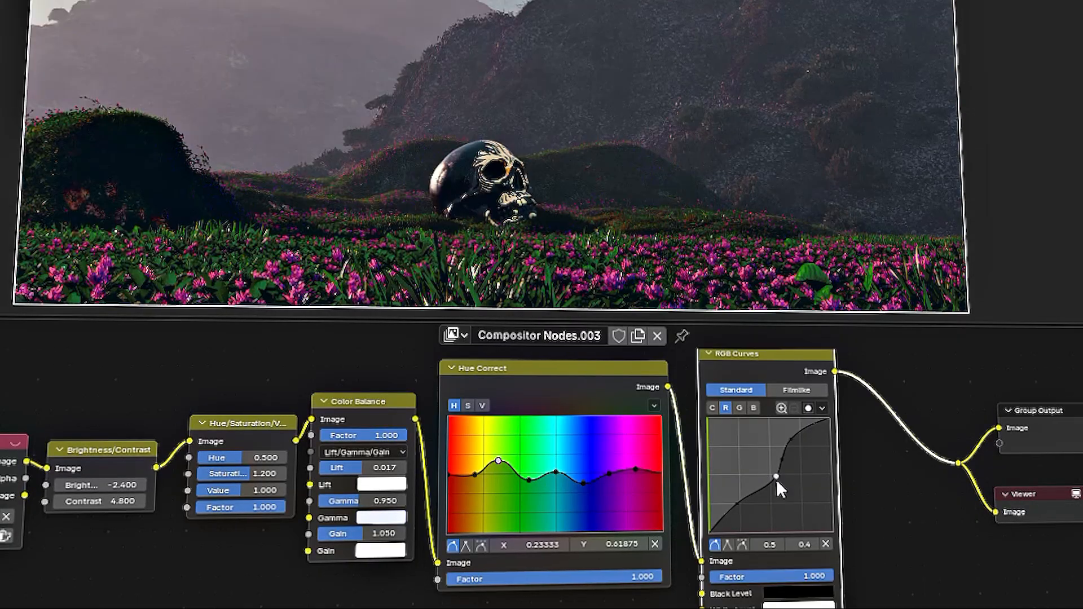
drag(776, 479, 793, 453)
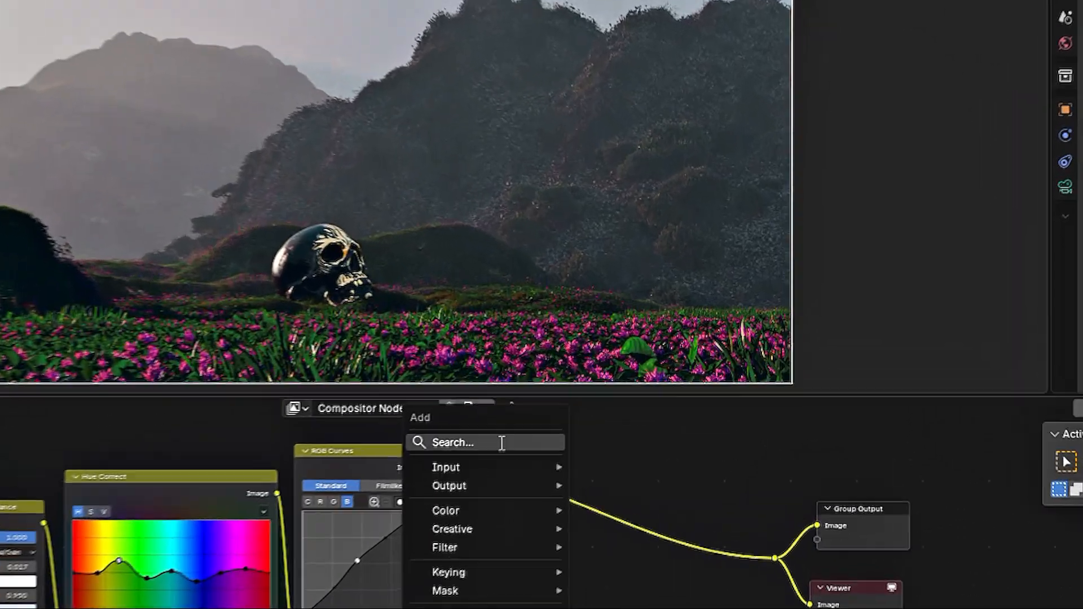
Insert a Glare node between RGB Curves and the output nodes.
click(555, 416)
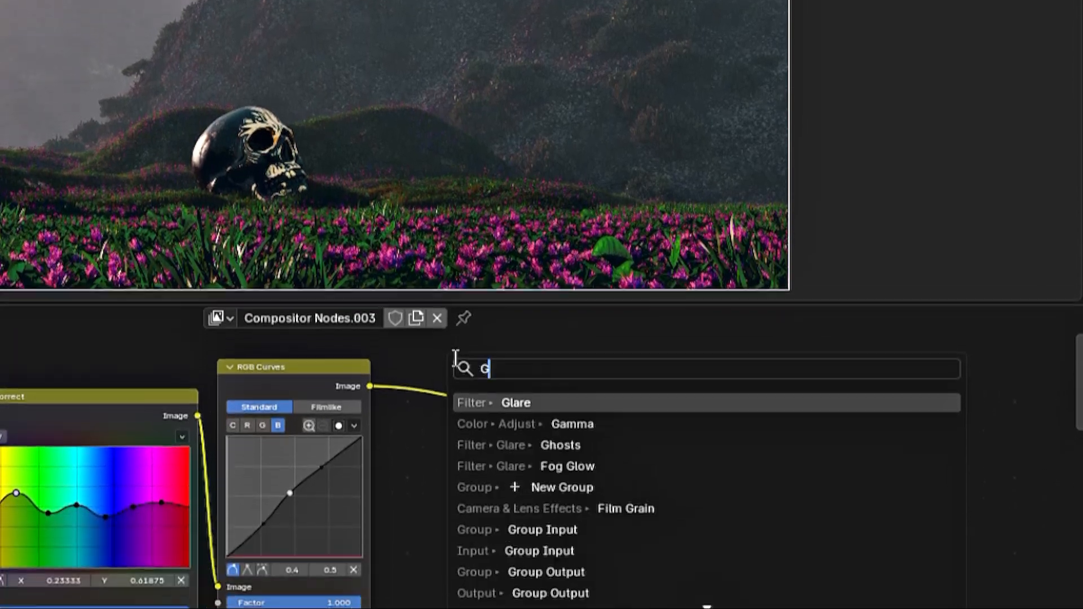
text(Glare)
key(Return)
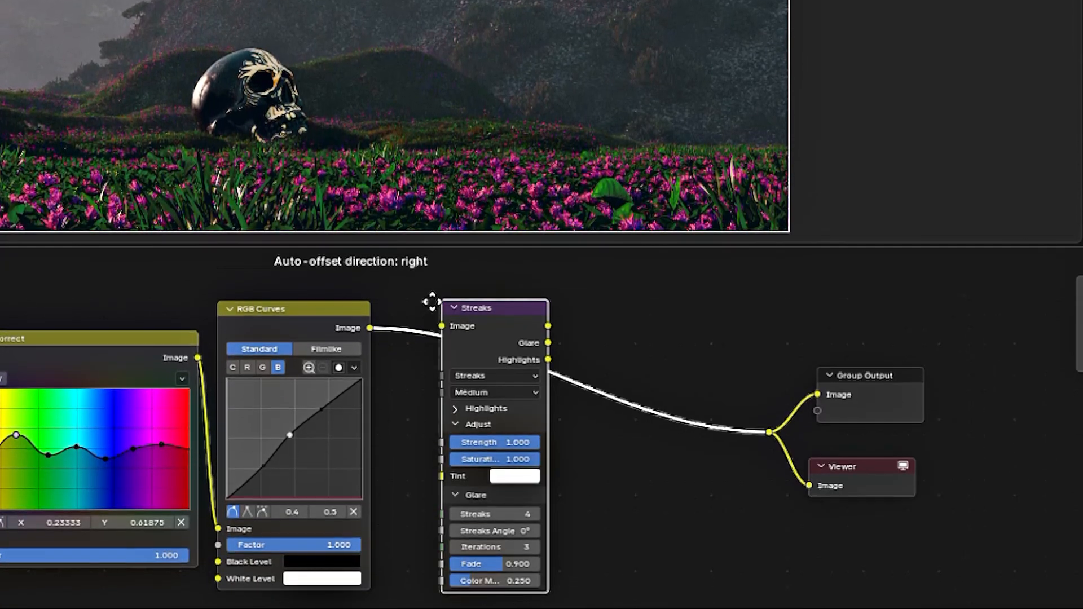
click(412, 315)
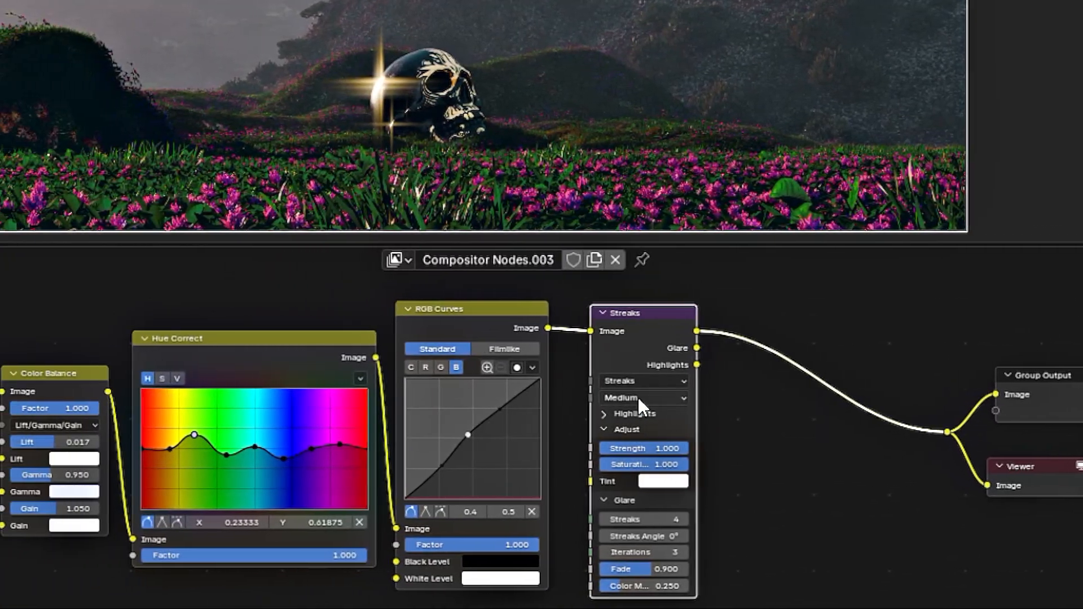
Try the Bloom, Ghosts, Streaks, Fog Glow and Simple Star types on the Glare node to compare their effects.
click(656, 380)
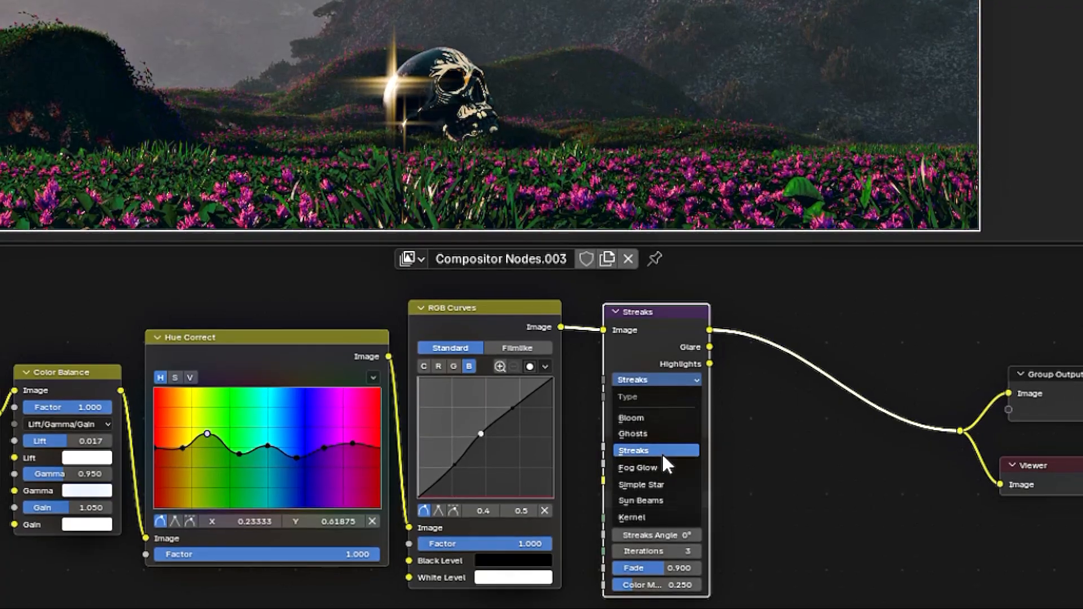
click(656, 416)
click(657, 376)
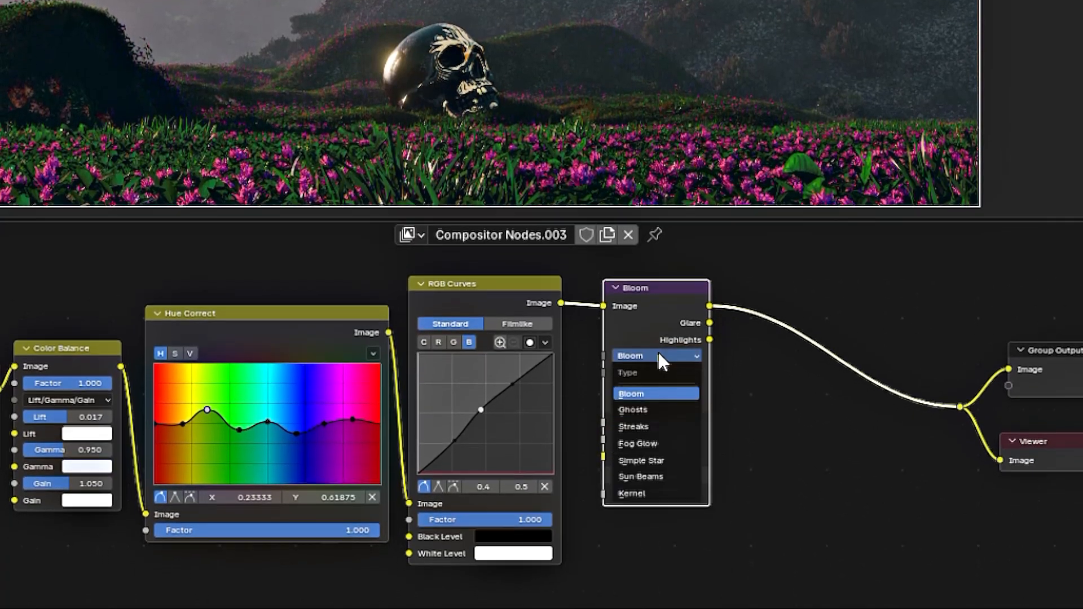
click(672, 404)
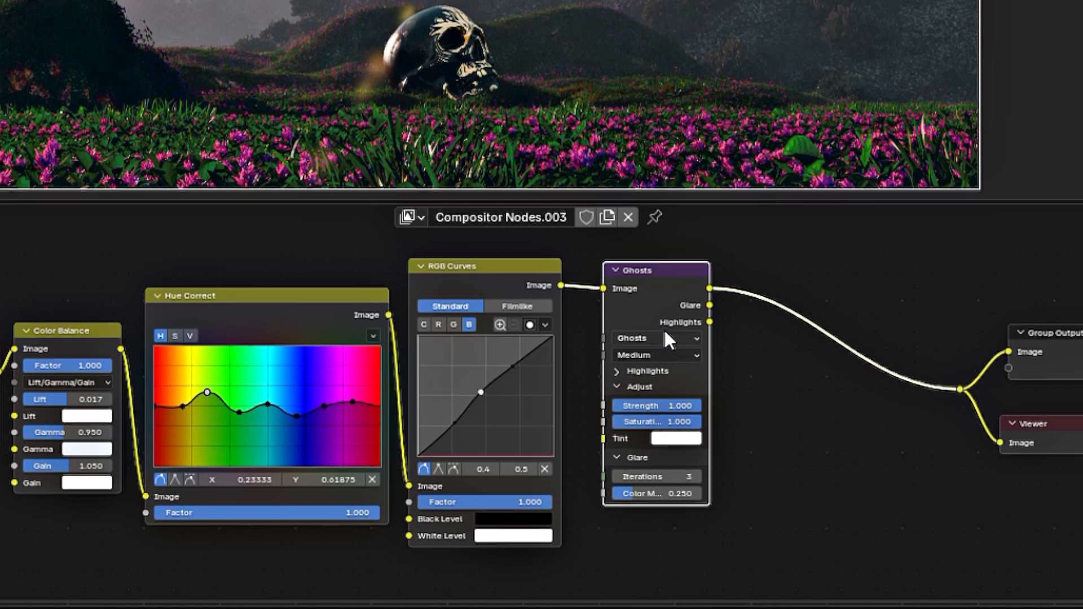
click(665, 348)
click(666, 402)
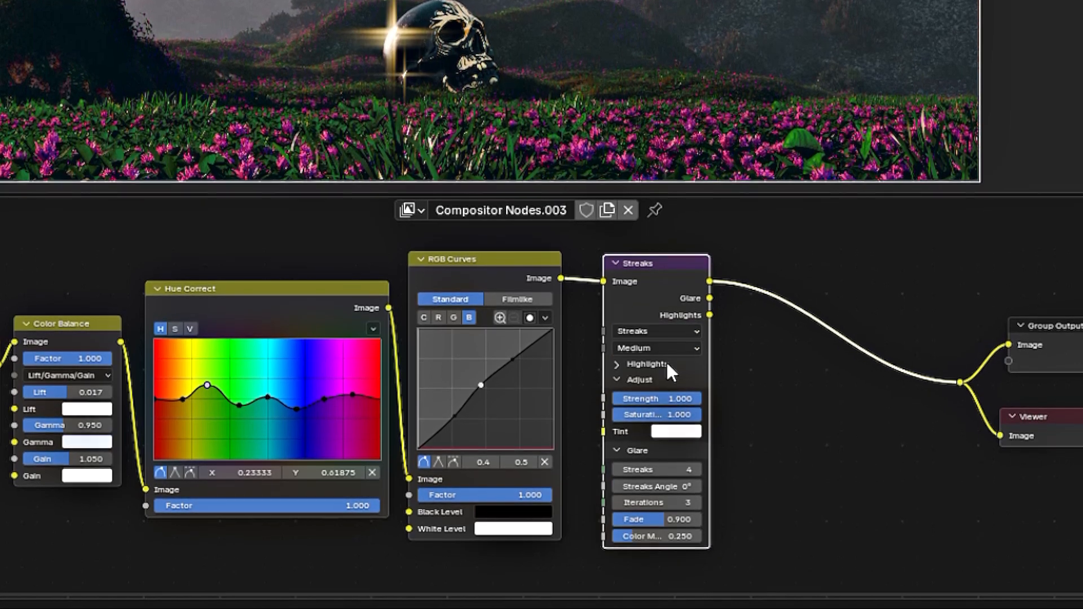
click(666, 334)
click(677, 417)
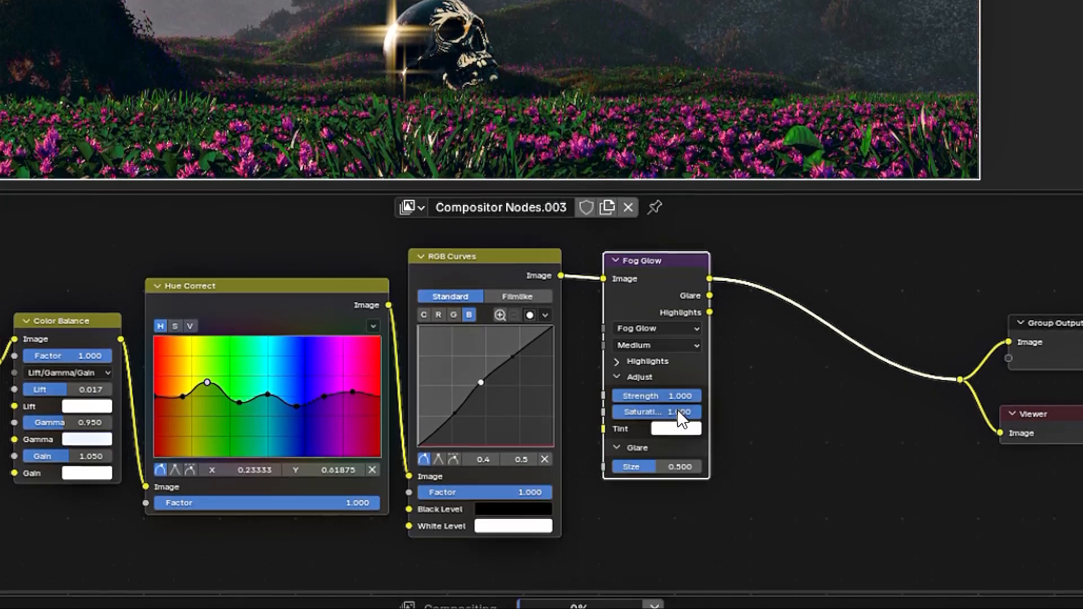
click(667, 331)
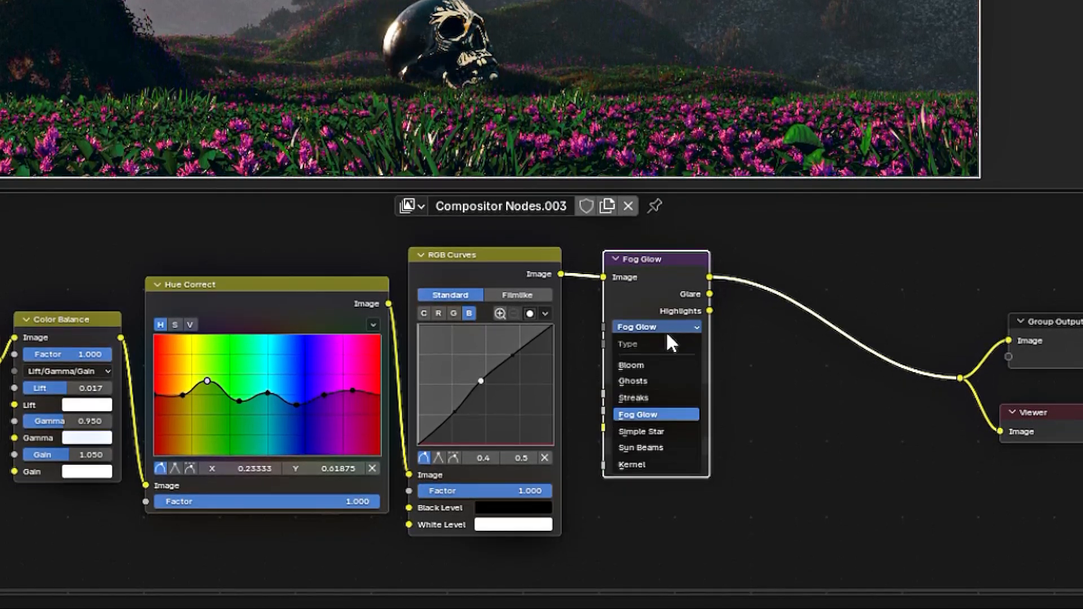
click(681, 431)
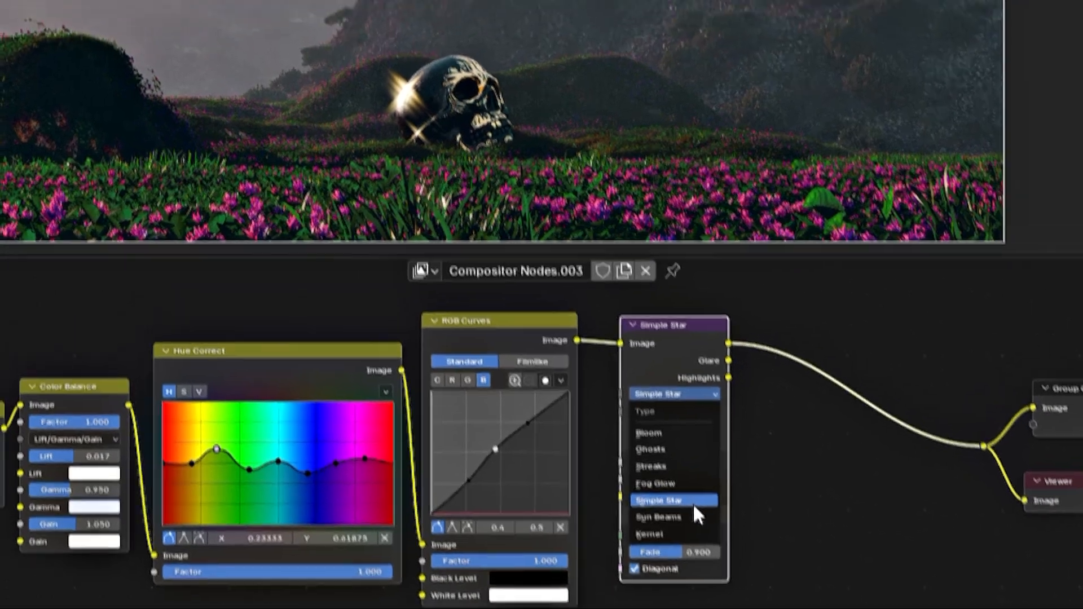
click(677, 455)
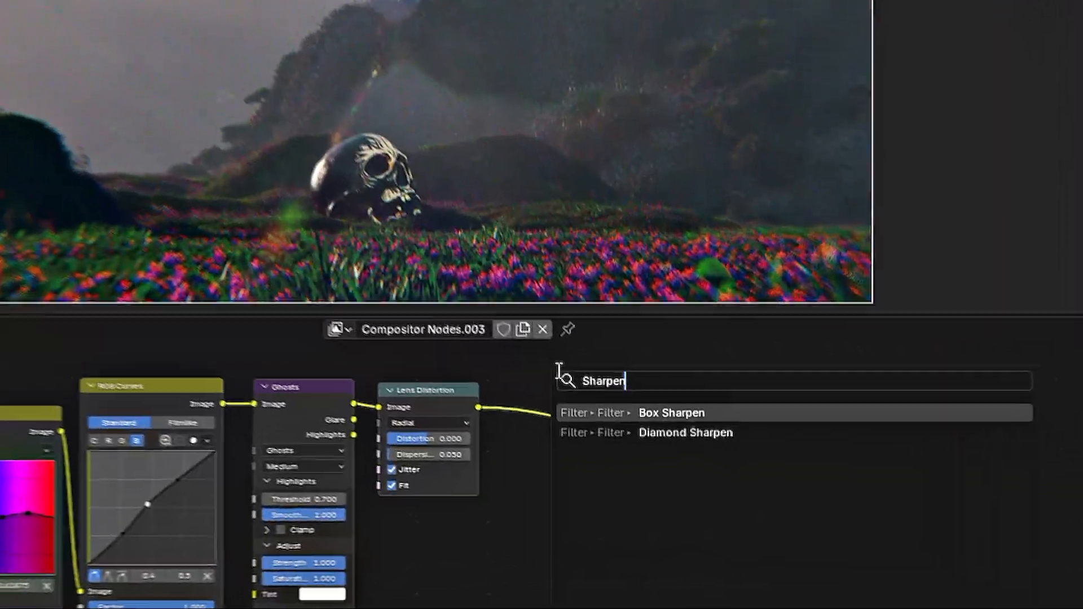
Insert a Box Sharpen filter with a factor of 0.030 after Lens Distortion, followed by a Denoise node.
key(Return)
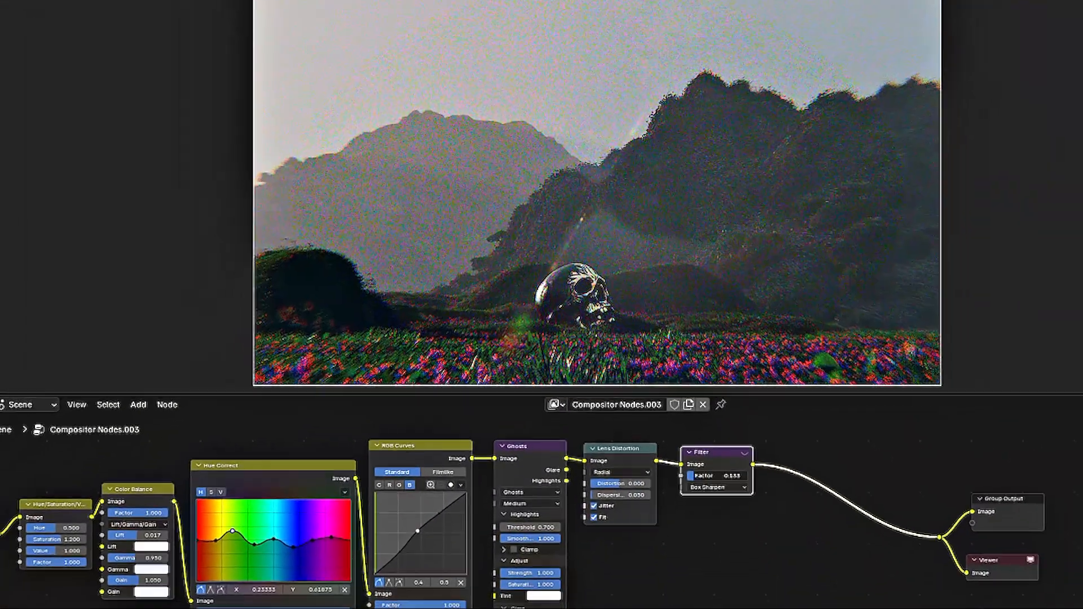
drag(696, 475, 693, 476)
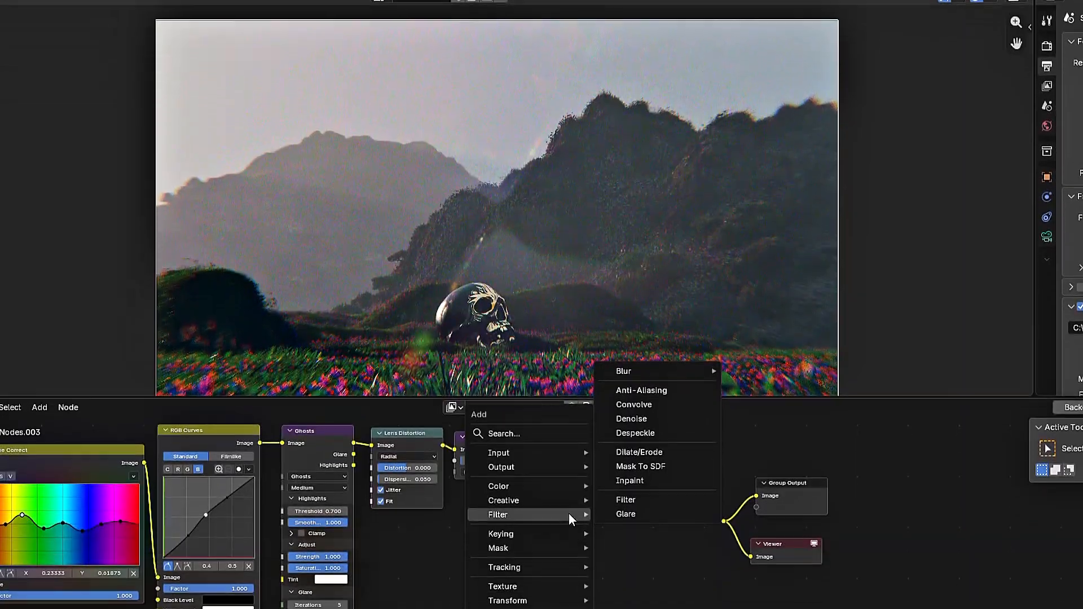
click(560, 442)
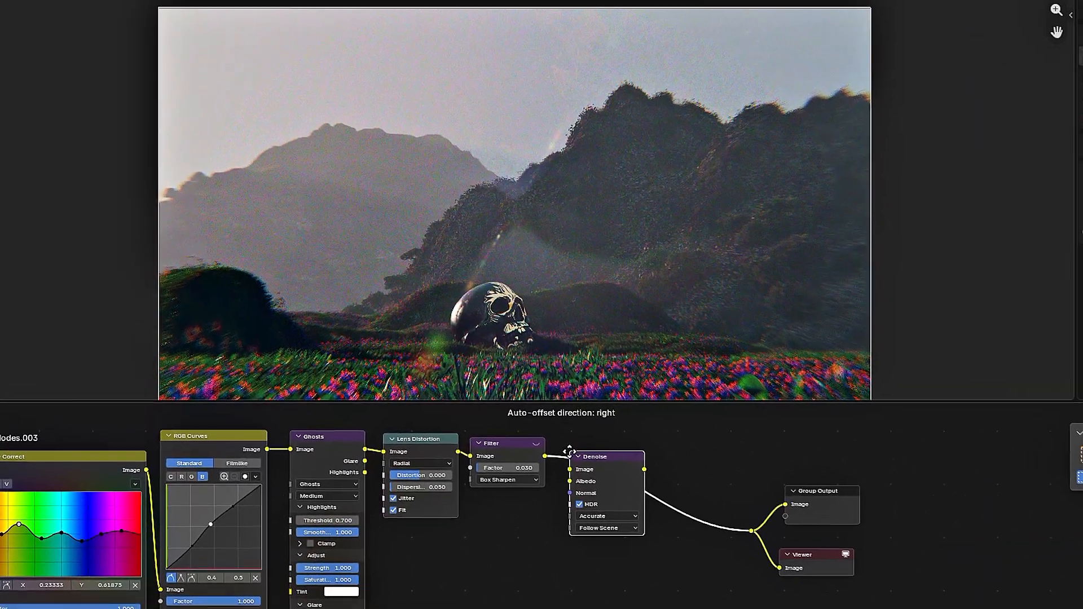
click(552, 430)
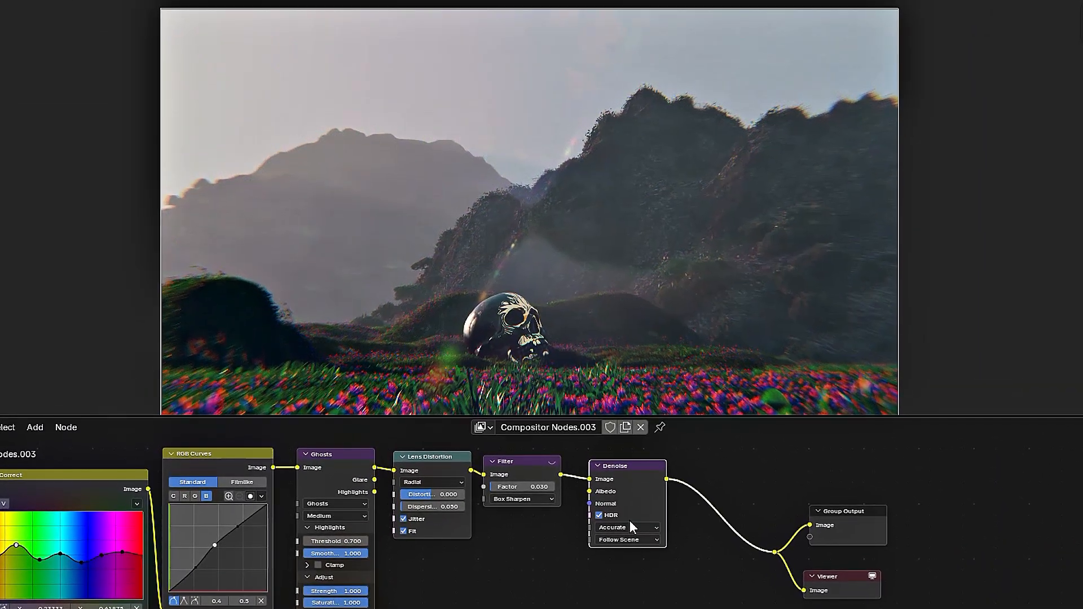